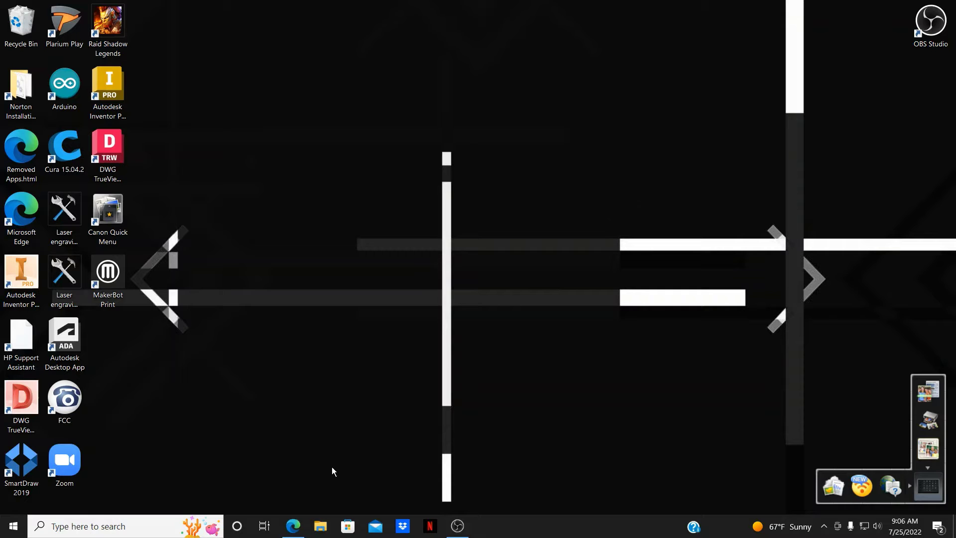
# Switch to Microsoft Edge and open the Onshape Product Development Platform site from the Google results for Onshape.
pyautogui.click(296, 525)
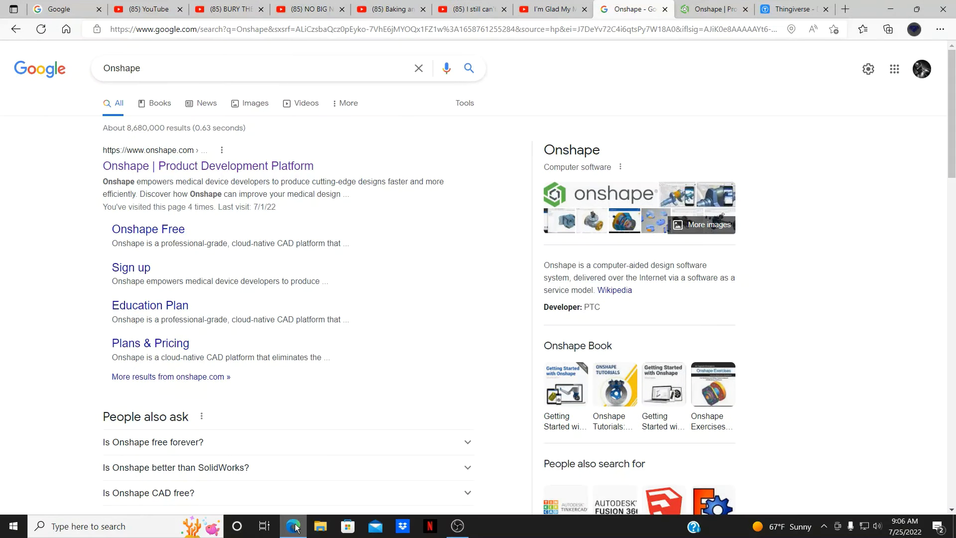
pyautogui.click(198, 76)
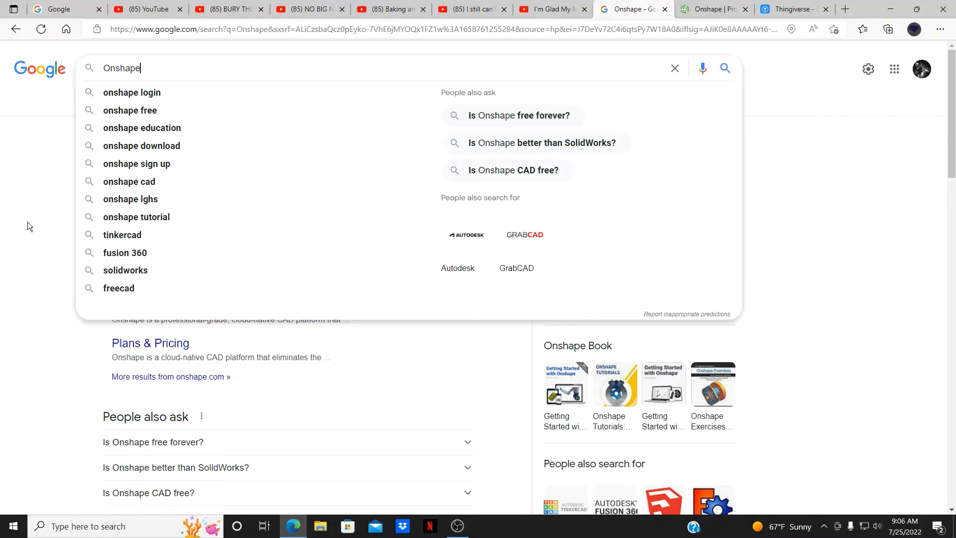
pyautogui.click(32, 328)
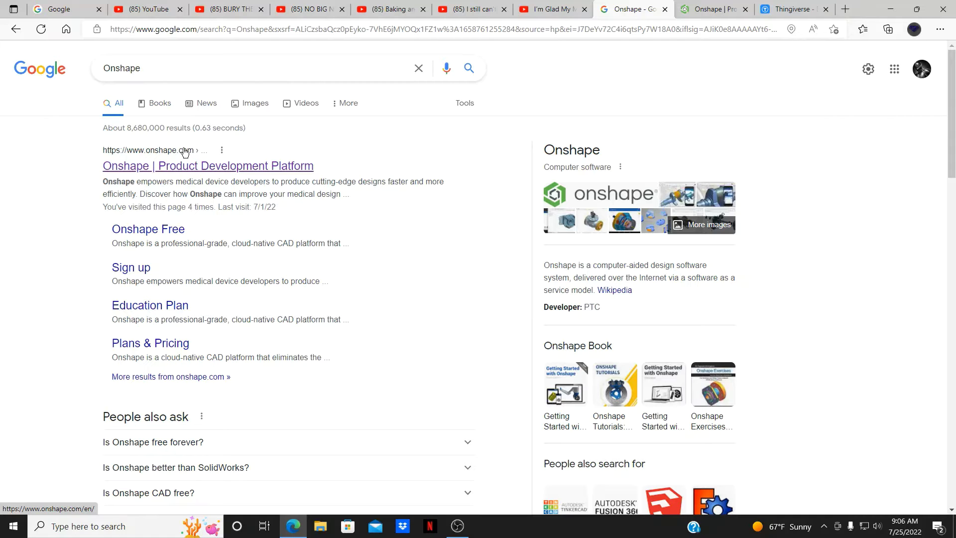
pyautogui.scroll(-3, 477, 382)
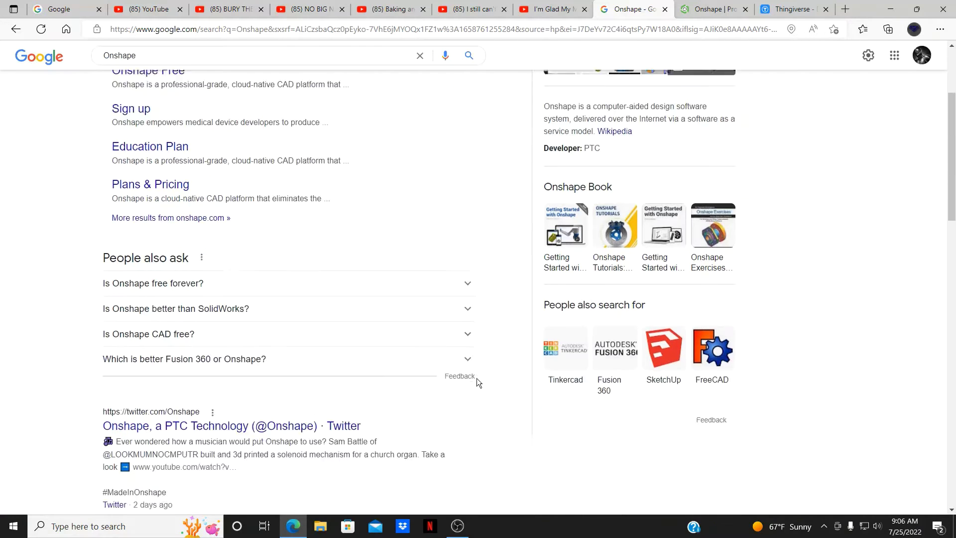
pyautogui.scroll(-2, 553, 337)
pyautogui.scroll(5, 549, 363)
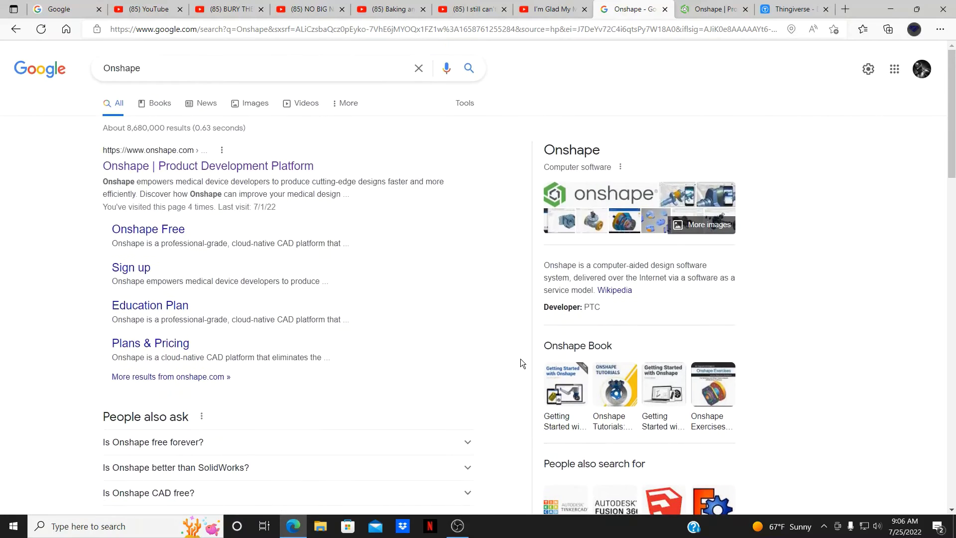
pyautogui.scroll(-5, 521, 358)
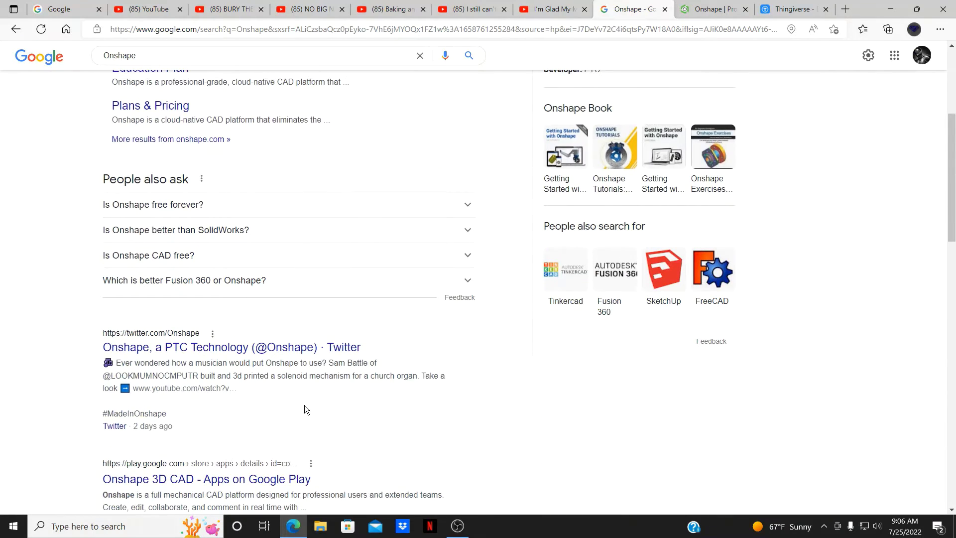
pyautogui.scroll(-5, 305, 407)
pyautogui.scroll(10, 306, 409)
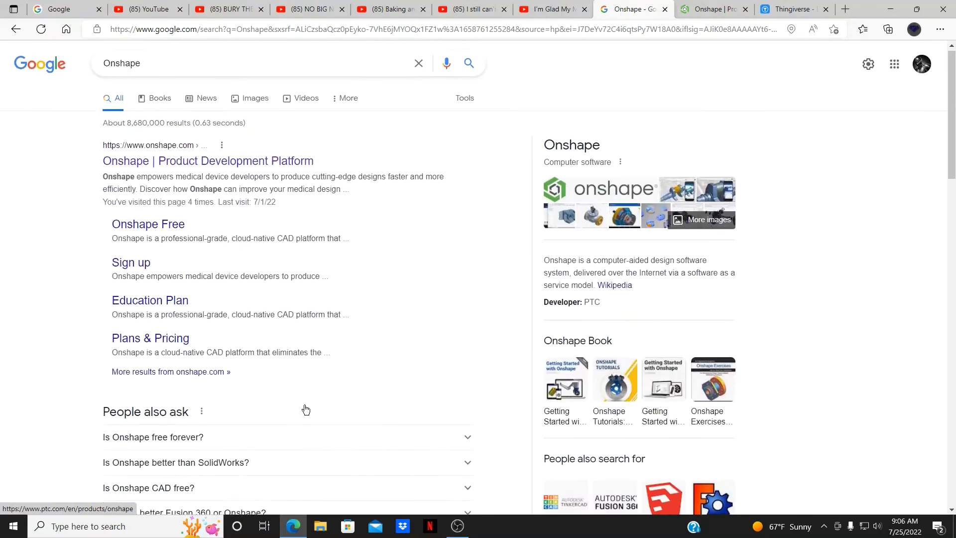
pyautogui.click(198, 167)
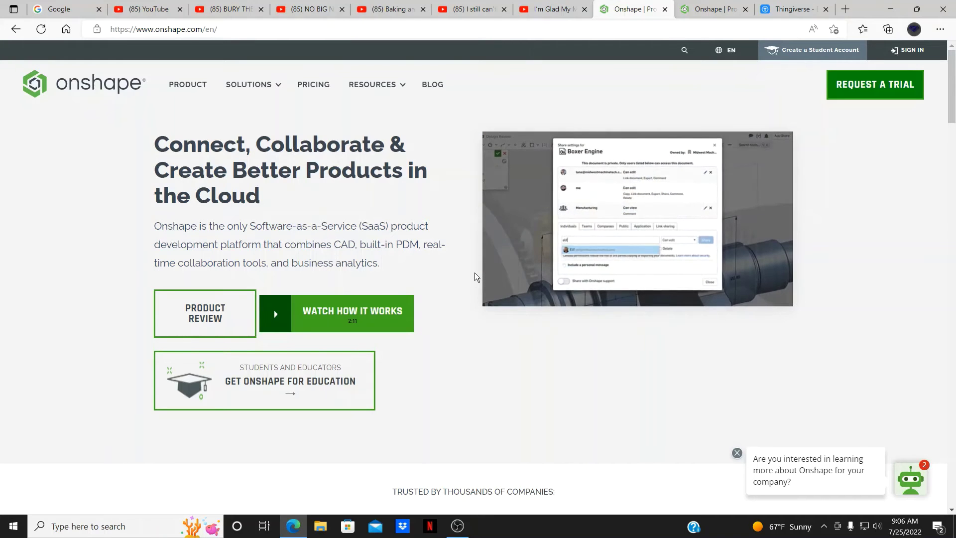
# Browse the Onshape home page, and go through the sign-in page to the sign-up page for new accounts.
pyautogui.scroll(-8, 873, 282)
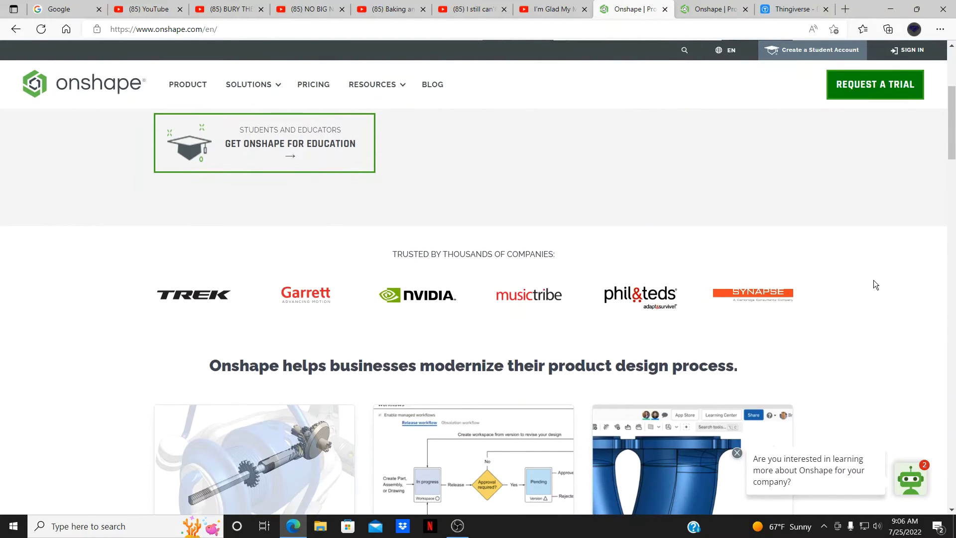
pyautogui.scroll(-5, 875, 285)
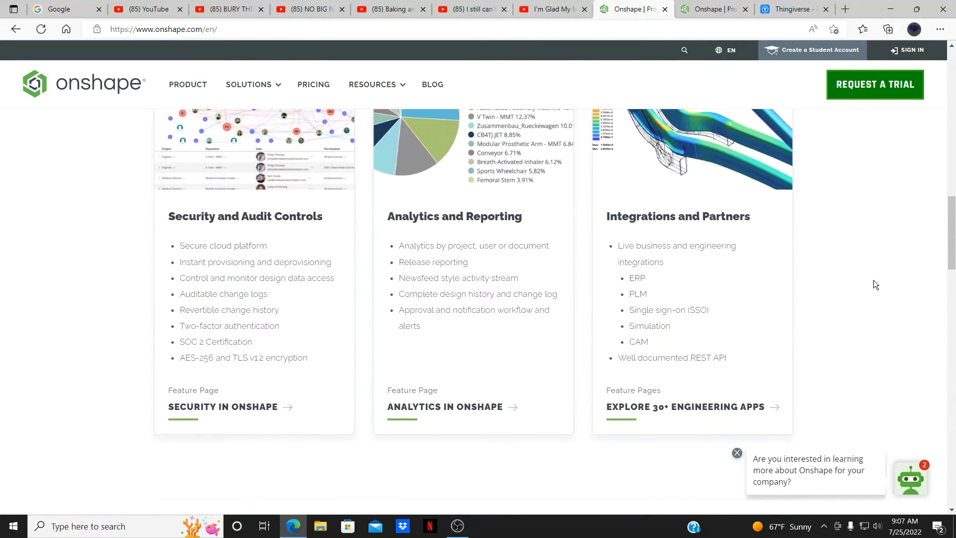
pyautogui.scroll(-5, 875, 285)
pyautogui.scroll(20, 875, 284)
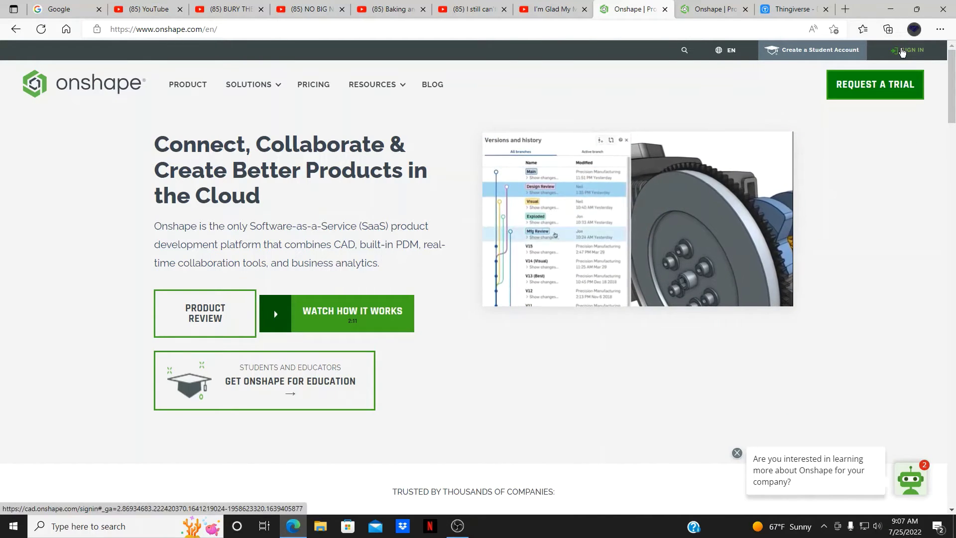
pyautogui.click(902, 52)
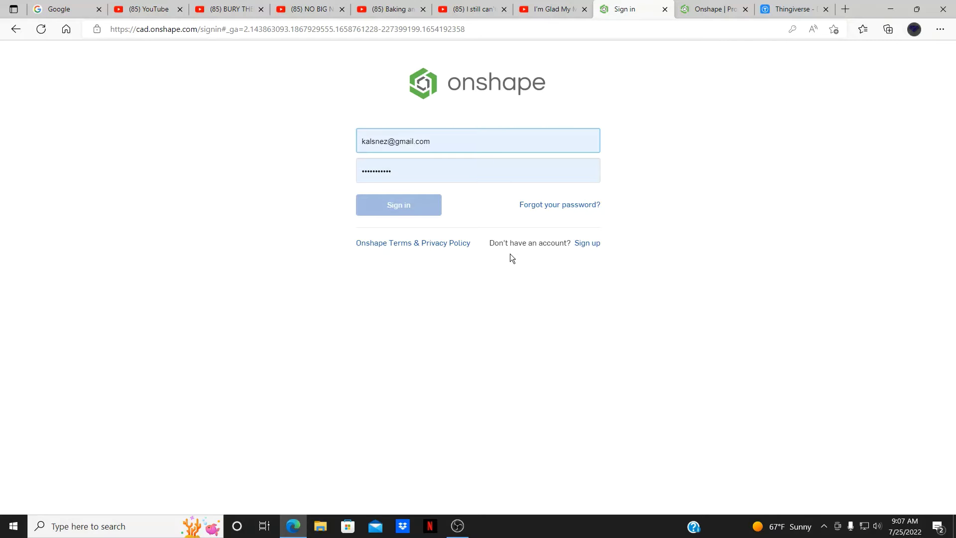
pyautogui.click(588, 243)
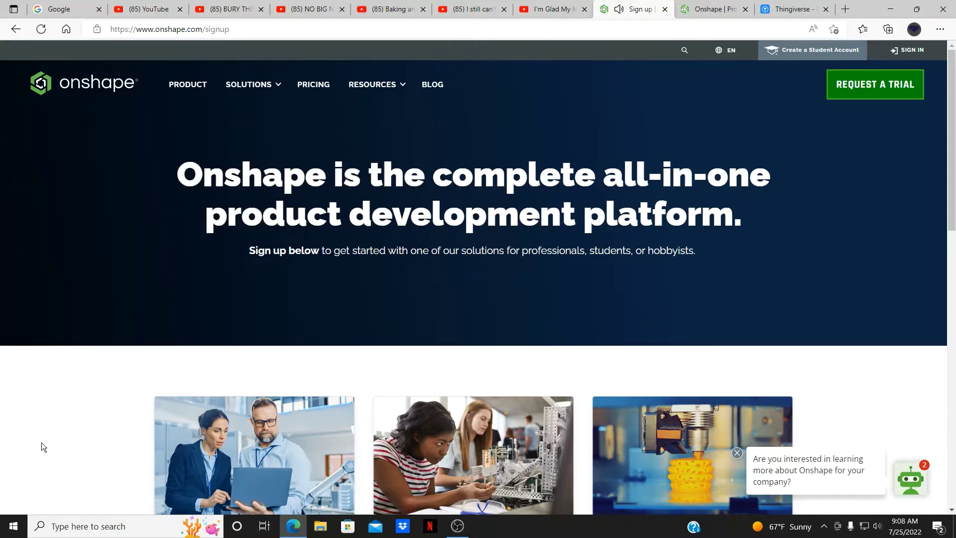
# Review the Onshape Professional, Education and Makers plan descriptions on the sign-up page.
pyautogui.scroll(-10, 42, 444)
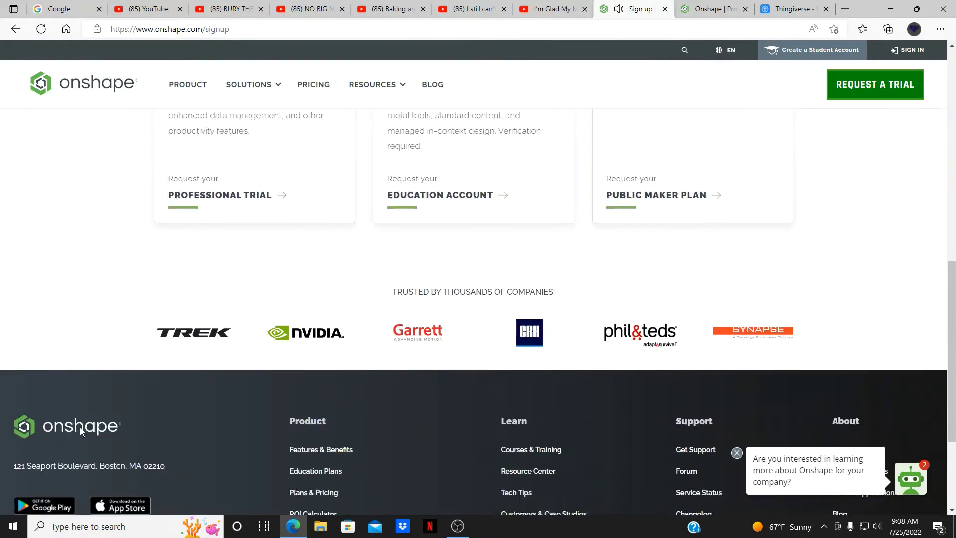
pyautogui.scroll(7, 80, 427)
pyautogui.scroll(-4, 80, 427)
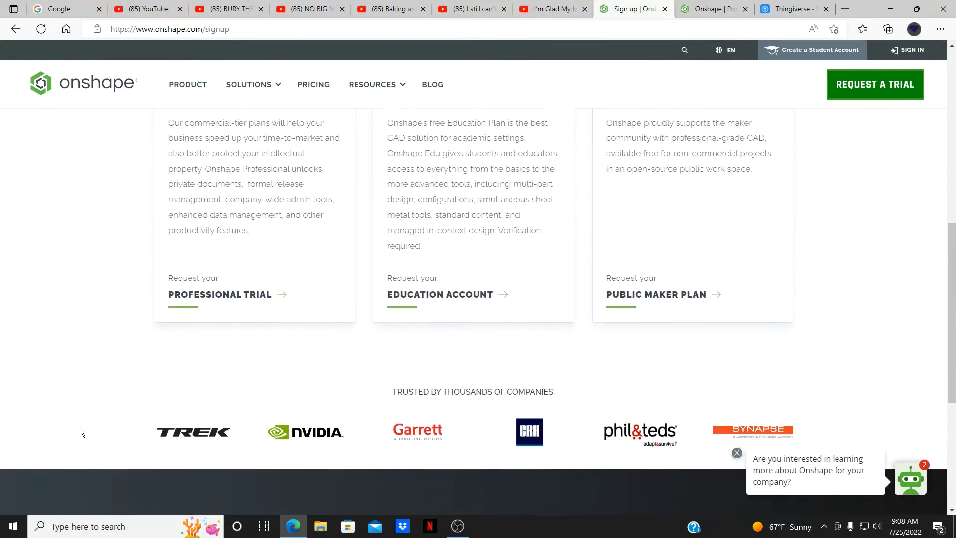
pyautogui.scroll(4, 80, 428)
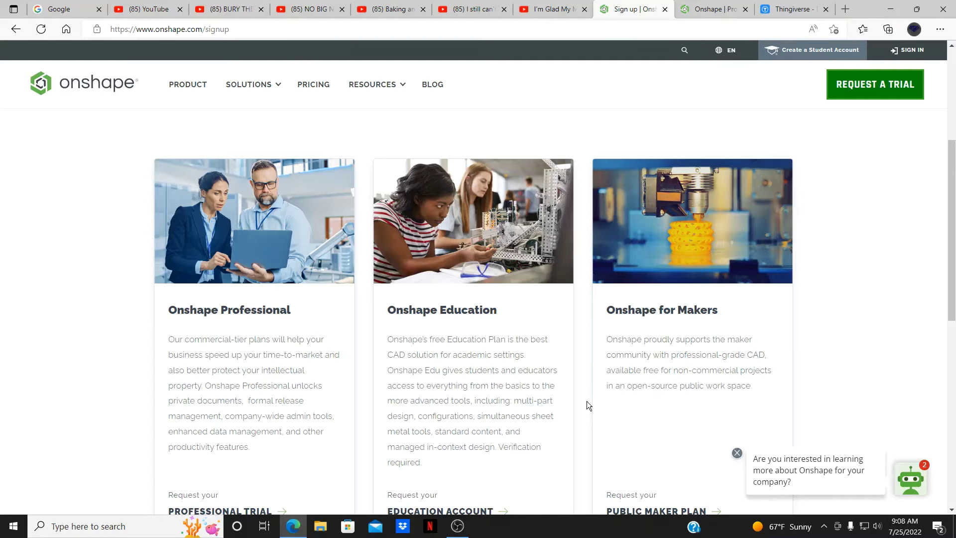
pyautogui.scroll(-4, 586, 401)
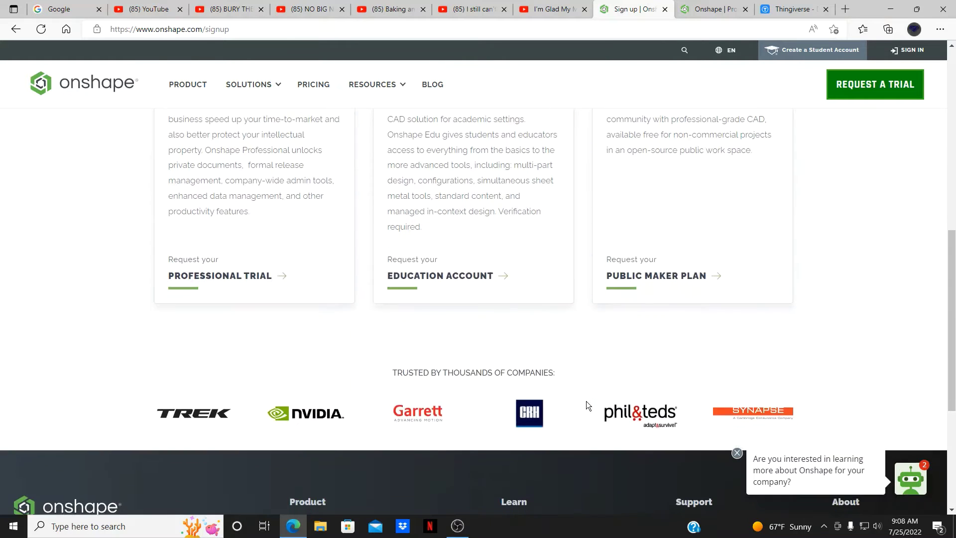
pyautogui.scroll(4, 582, 401)
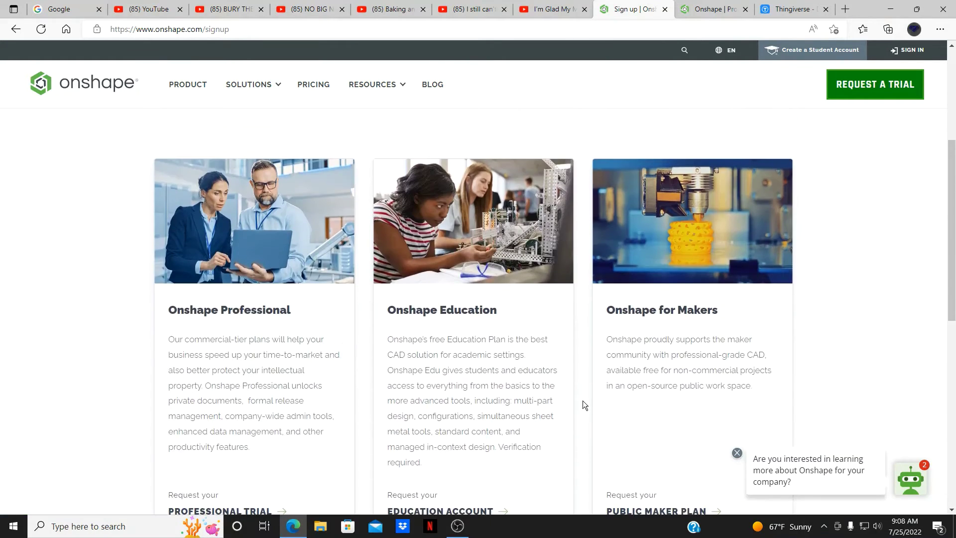
pyautogui.scroll(4, 583, 400)
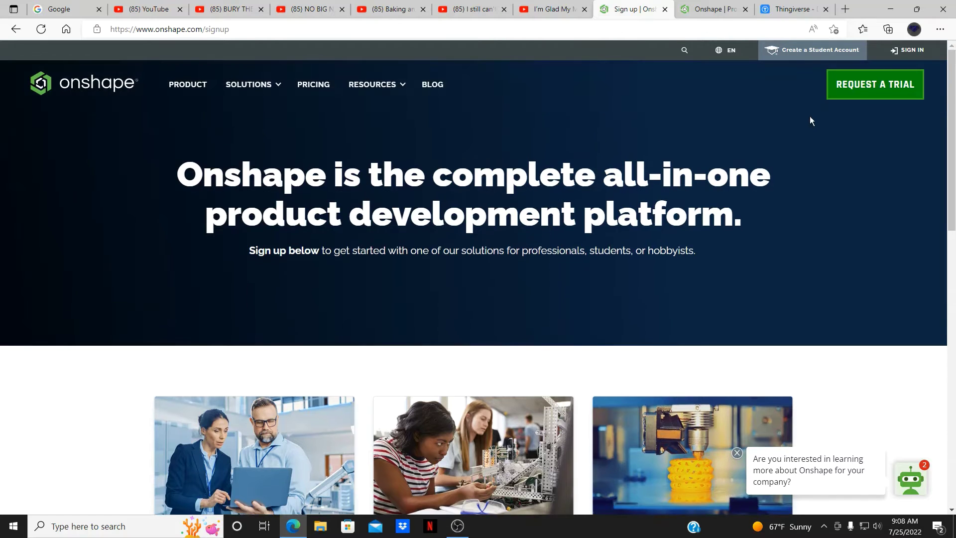
# Open the Onshape Professional trial request page and examine its form fields, trial benefits and links to the other plans.
pyautogui.click(852, 98)
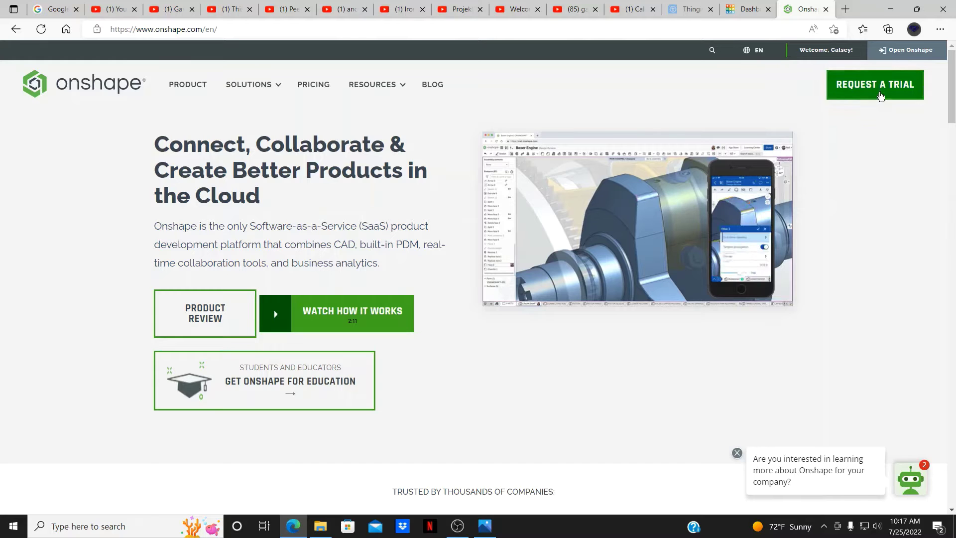
pyautogui.click(880, 92)
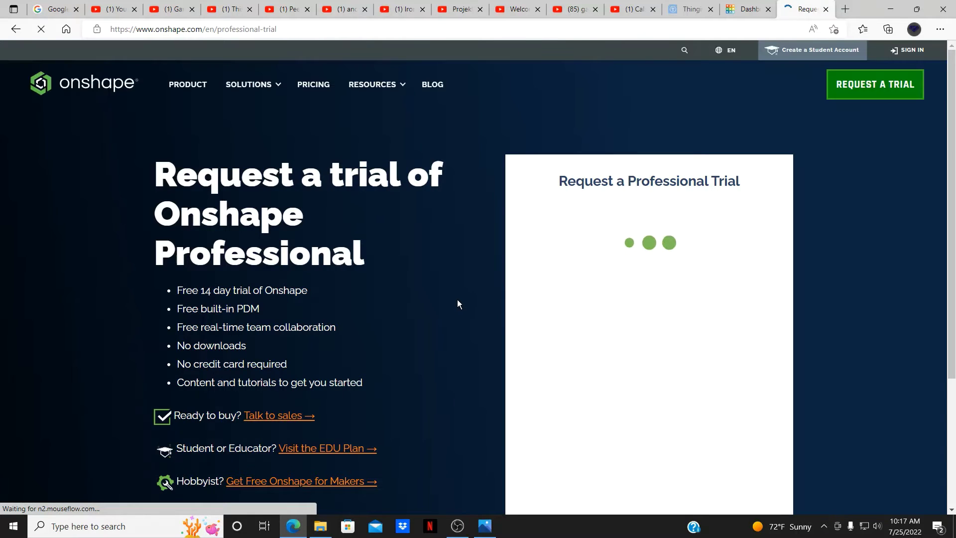
pyautogui.scroll(-2, 450, 327)
pyautogui.scroll(-2, 450, 327)
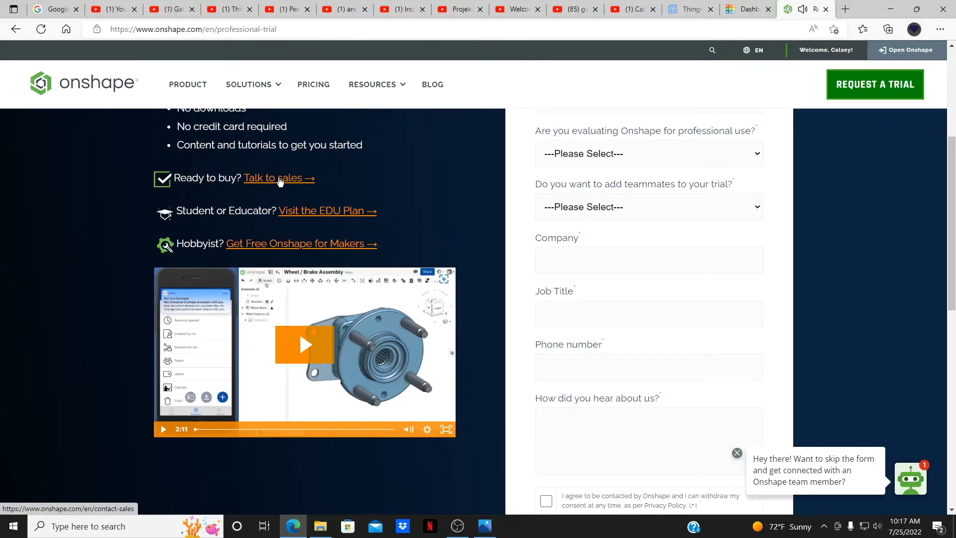
pyautogui.scroll(5, 546, 243)
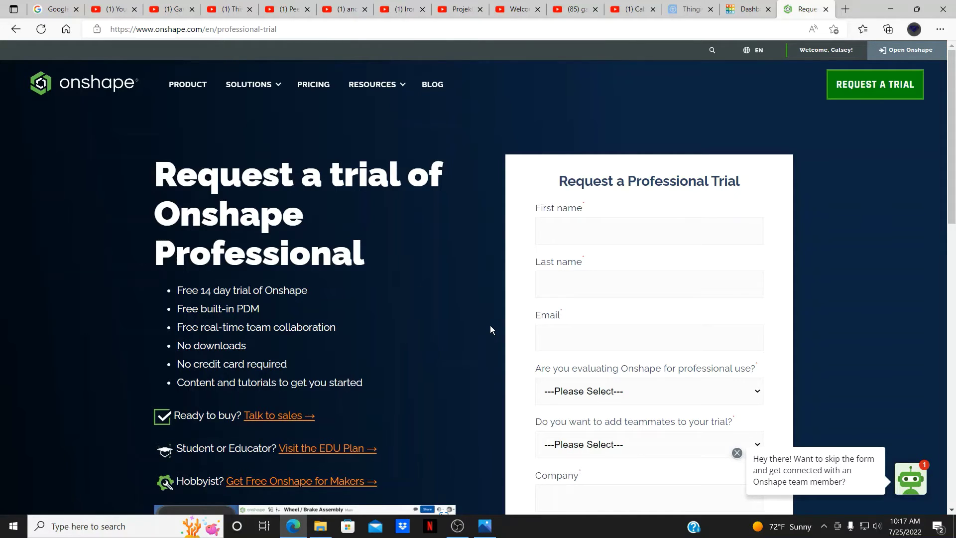
pyautogui.scroll(-5, 490, 326)
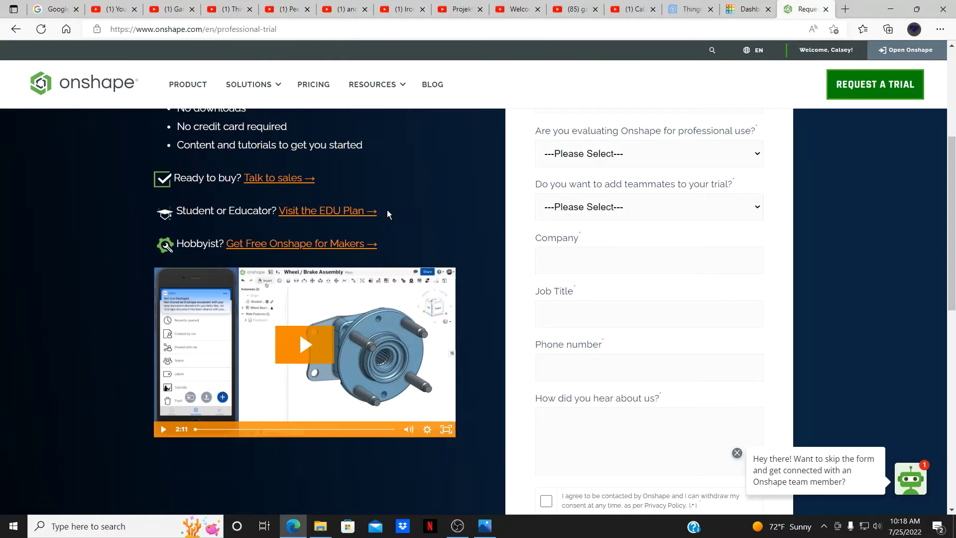
pyautogui.scroll(5, 498, 254)
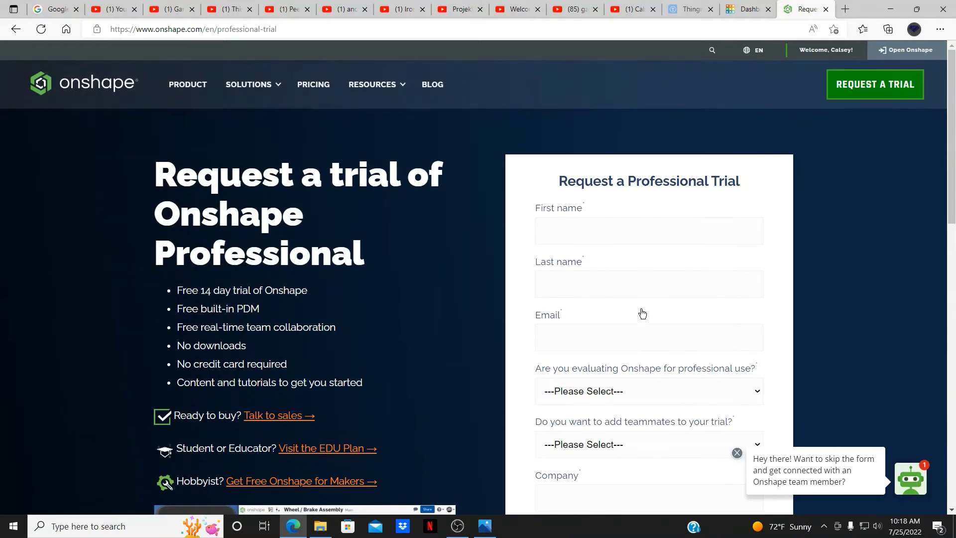
pyautogui.scroll(-5, 743, 317)
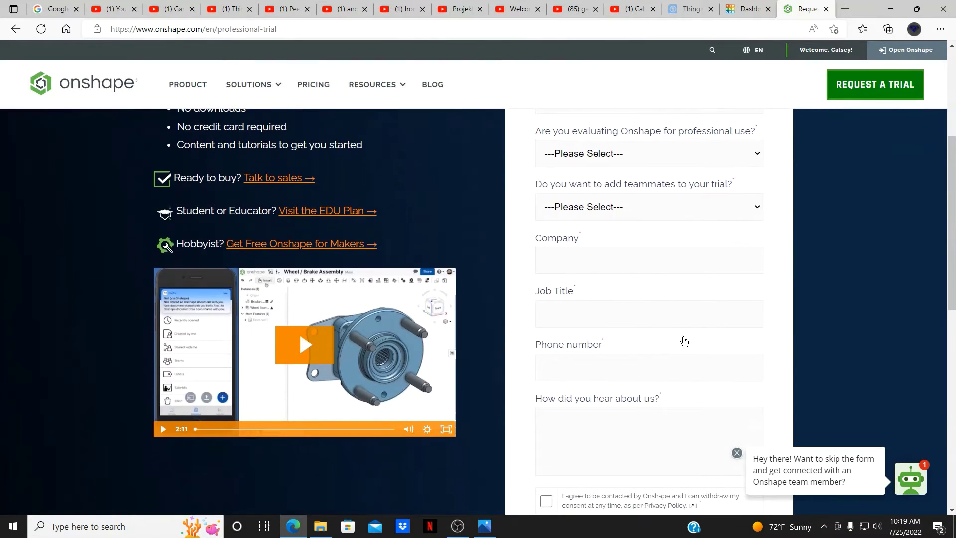
pyautogui.scroll(-5, 683, 338)
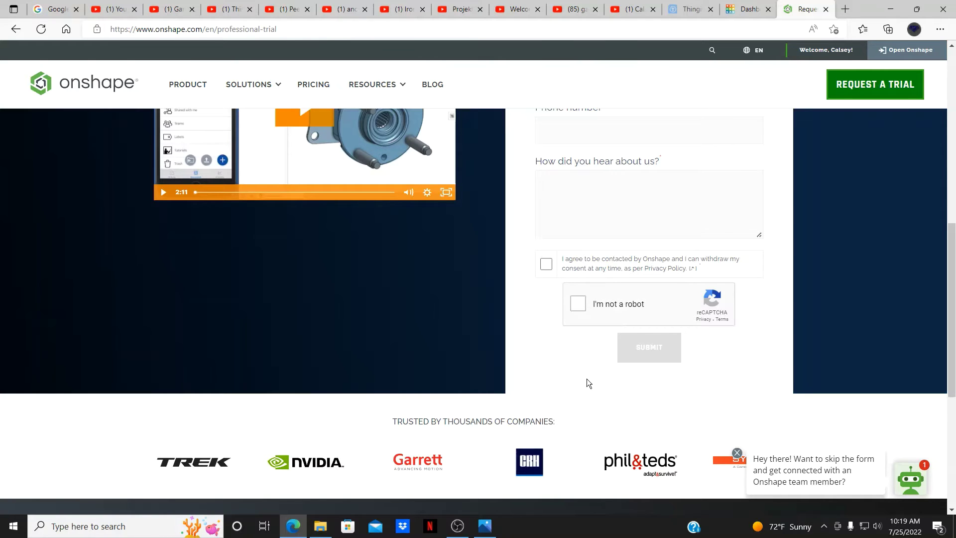
pyautogui.scroll(8, 572, 299)
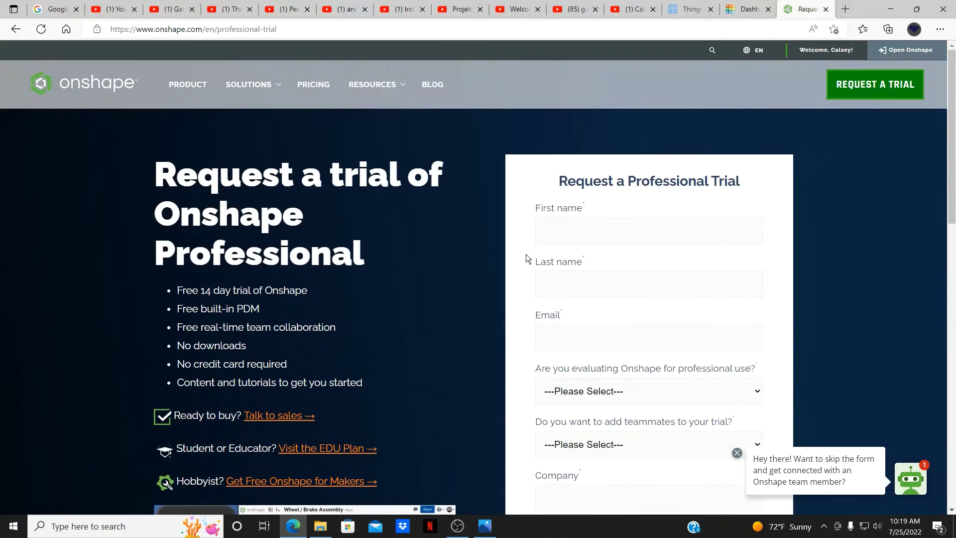
pyautogui.scroll(-4, 539, 325)
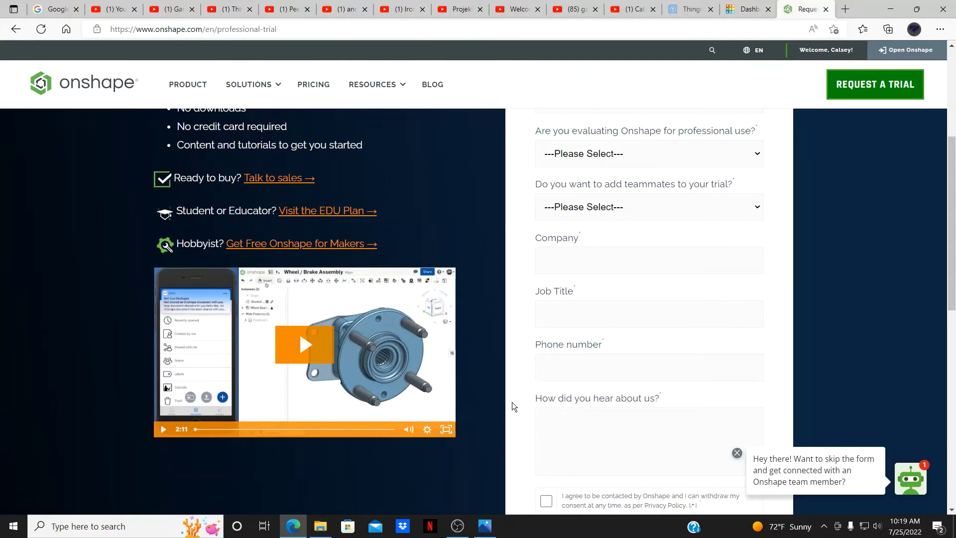
pyautogui.scroll(-3, 513, 404)
pyautogui.scroll(-1, 512, 404)
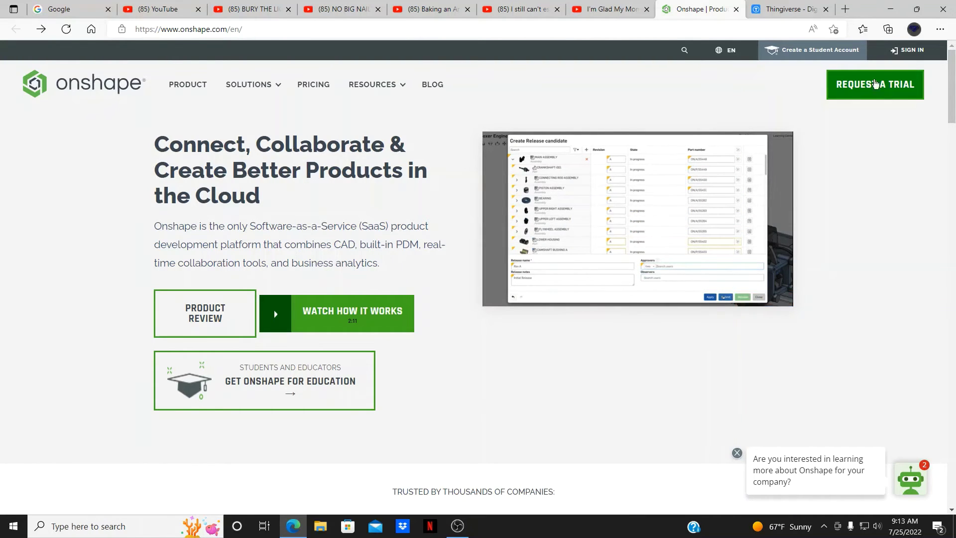
# Sign in to the existing Onshape account from the home page using the saved credentials.
pyautogui.click(896, 58)
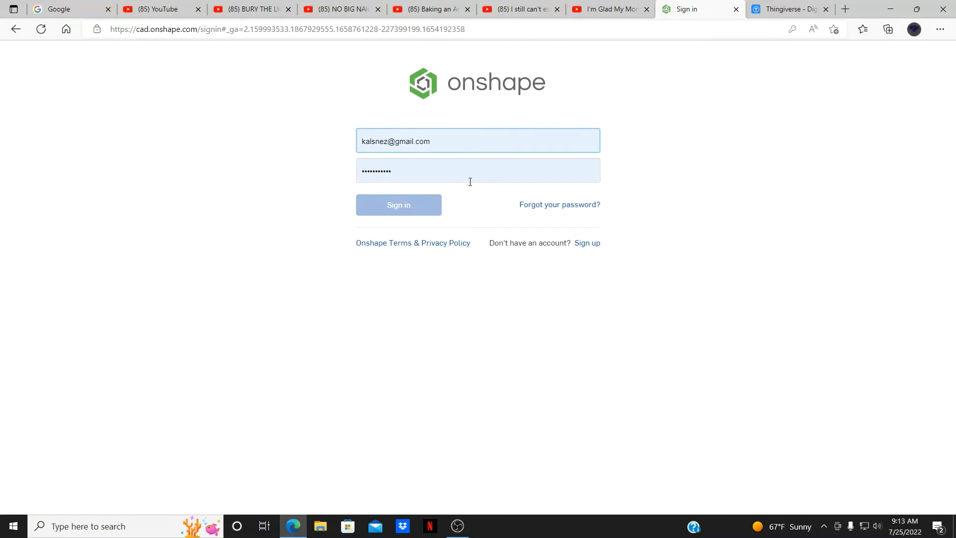
pyautogui.click(192, 254)
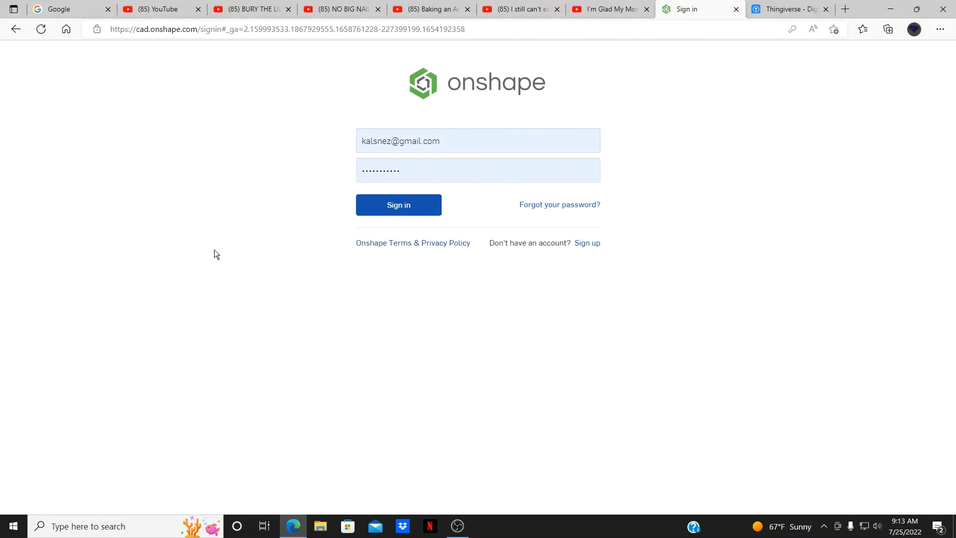
pyautogui.click(373, 205)
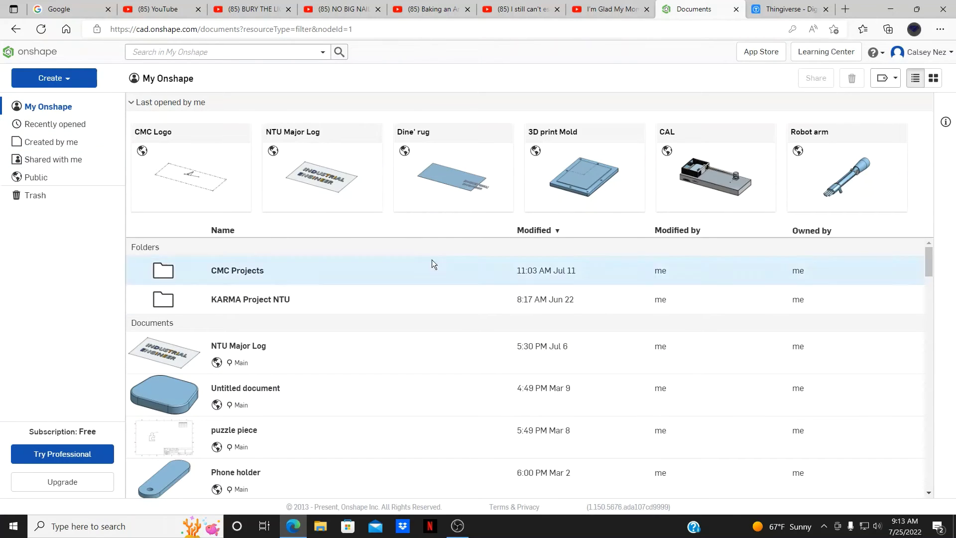
pyautogui.click(77, 82)
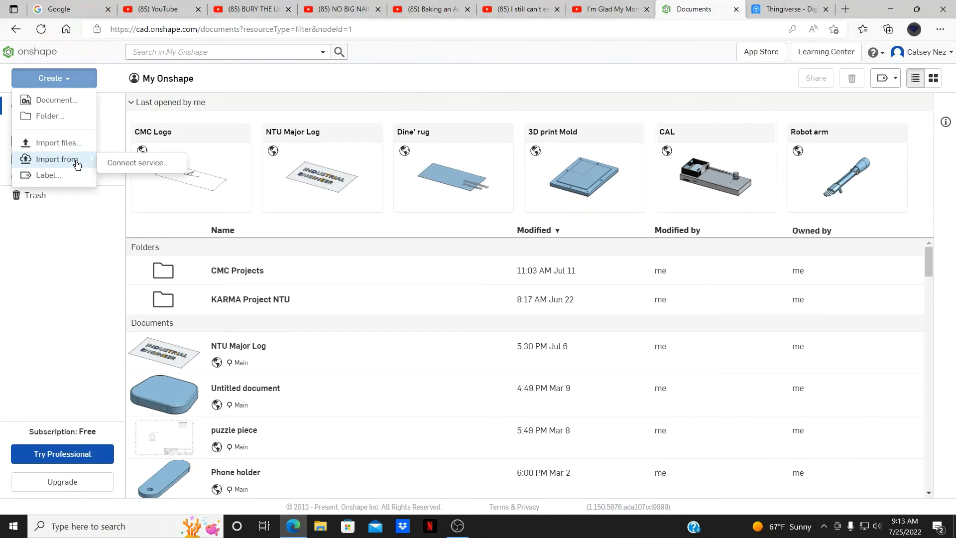
pyautogui.click(59, 281)
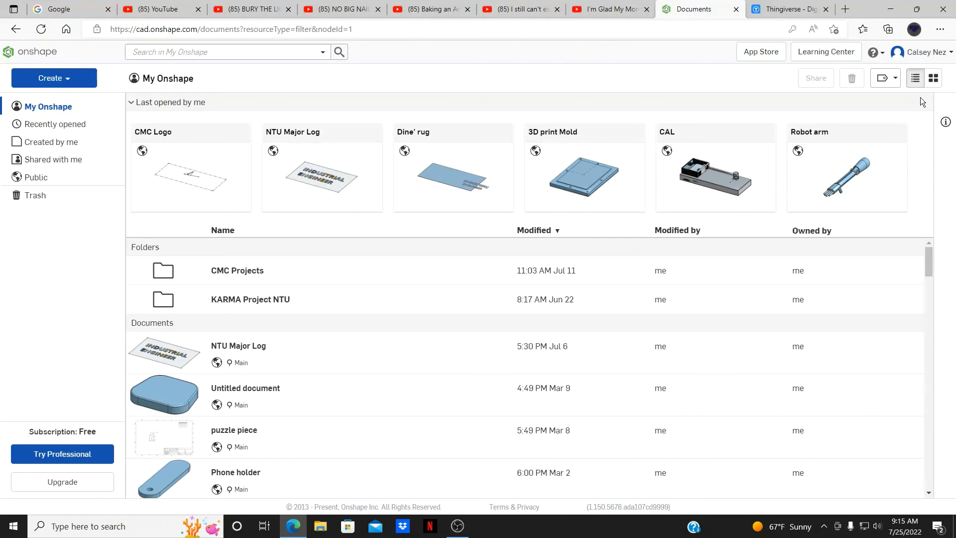
# Preview the My Onshape folders and documents in grid view, then restore the list view.
pyautogui.click(934, 79)
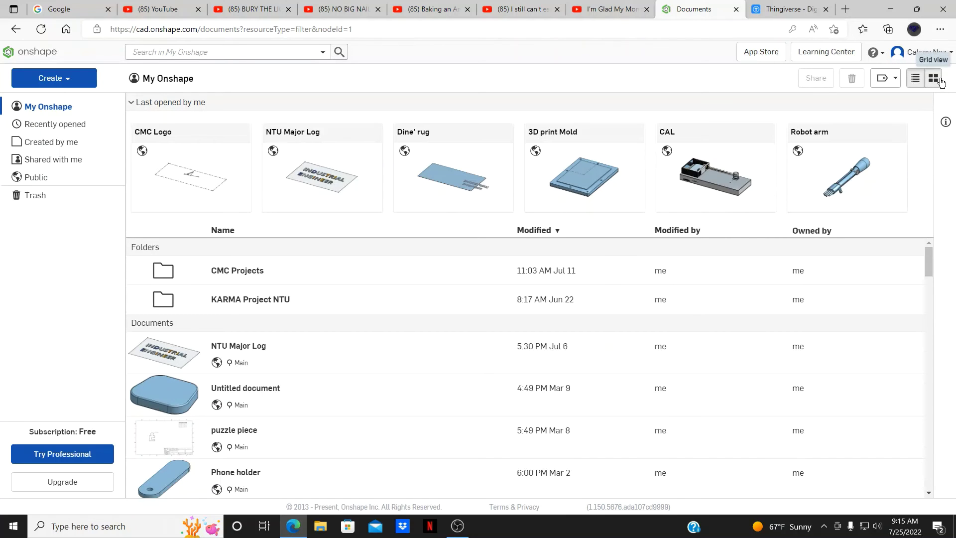
pyautogui.scroll(-15, 902, 337)
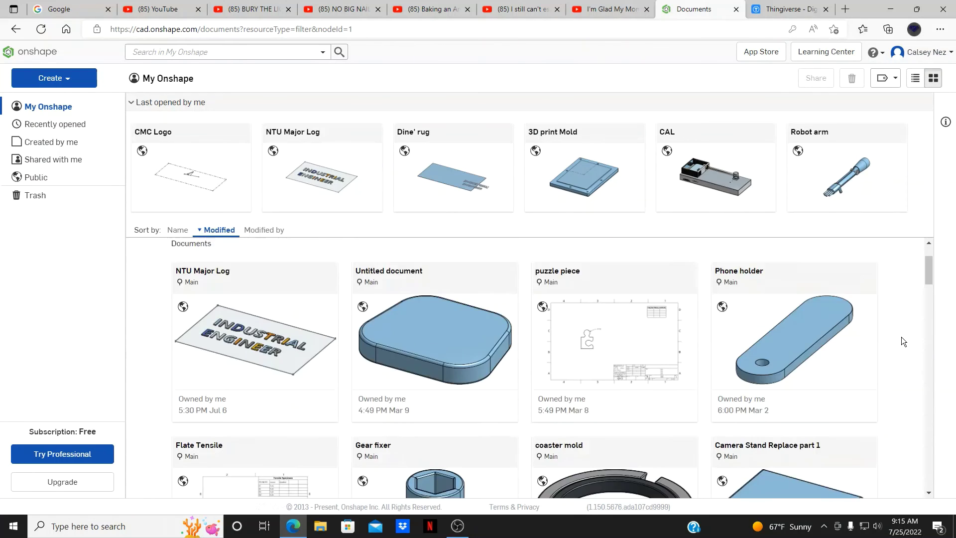
pyautogui.scroll(14, 904, 293)
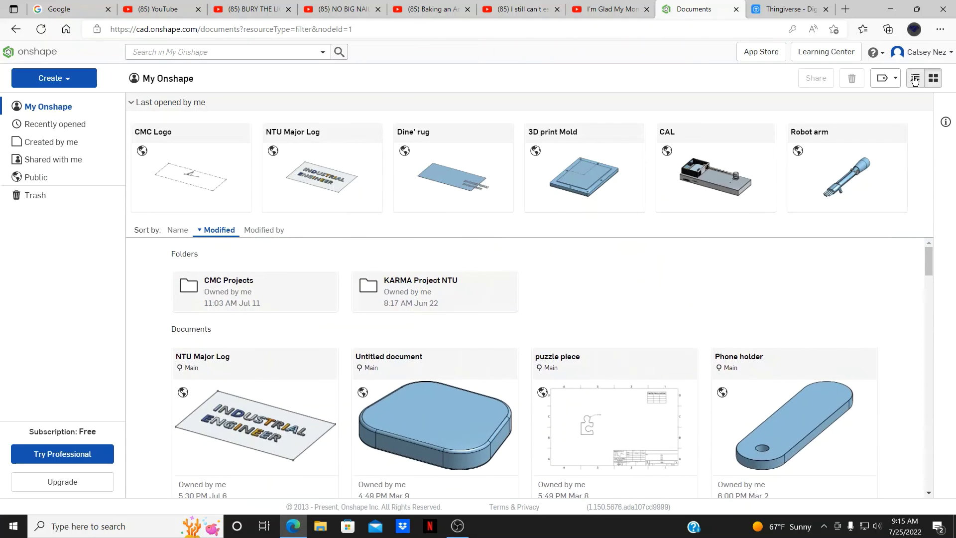
pyautogui.click(915, 78)
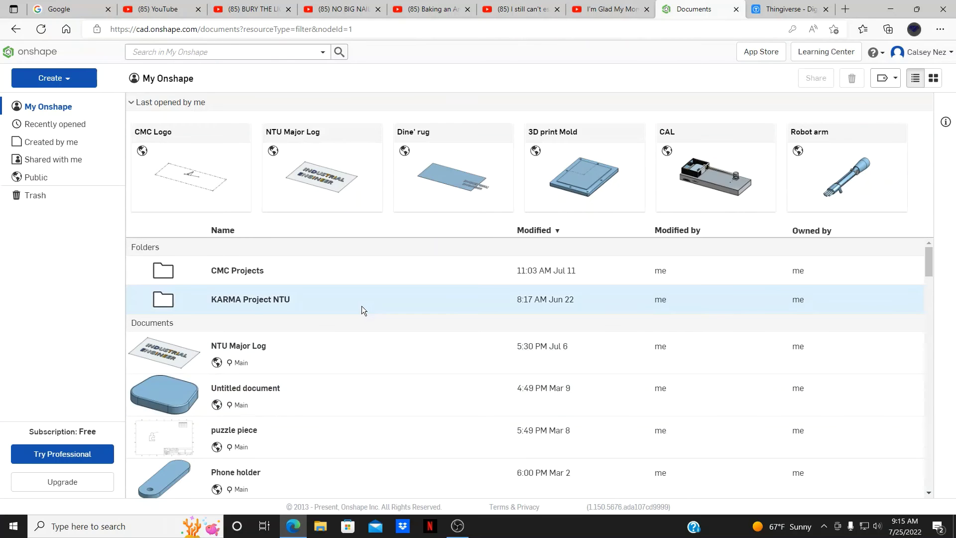
# Look through the My Onshape document list down to the 2021 documents, and check the options in the account menu.
pyautogui.scroll(-2, 332, 372)
pyautogui.scroll(-20, 333, 372)
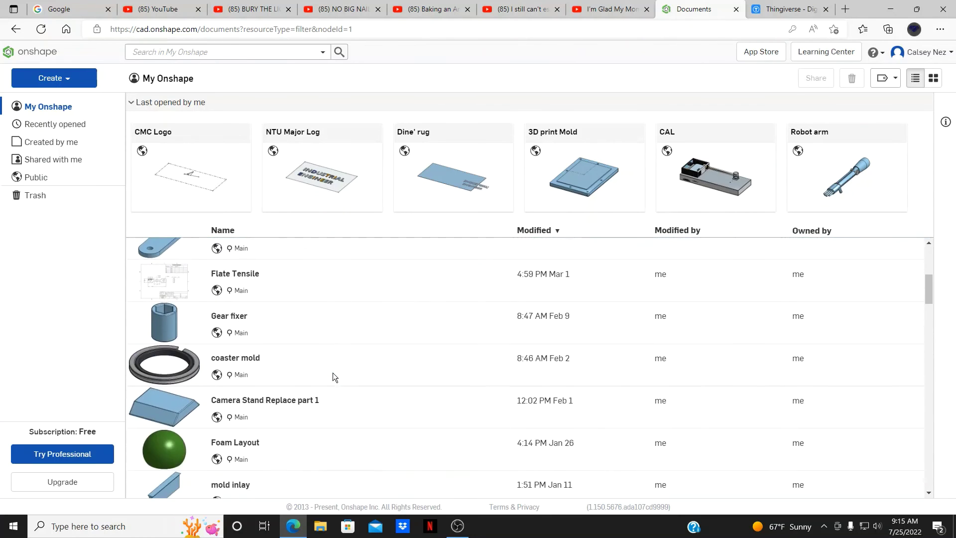
pyautogui.scroll(-8, 332, 373)
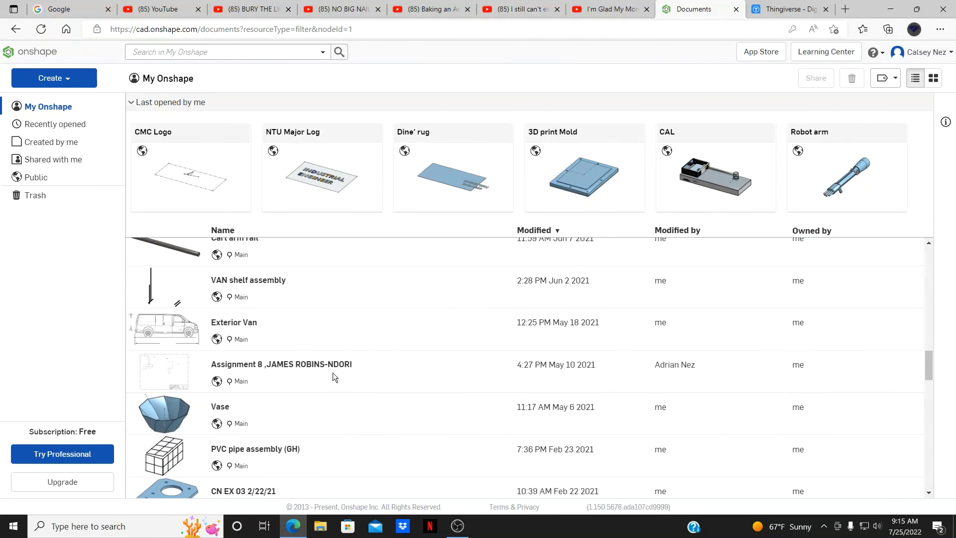
pyautogui.scroll(20, 332, 372)
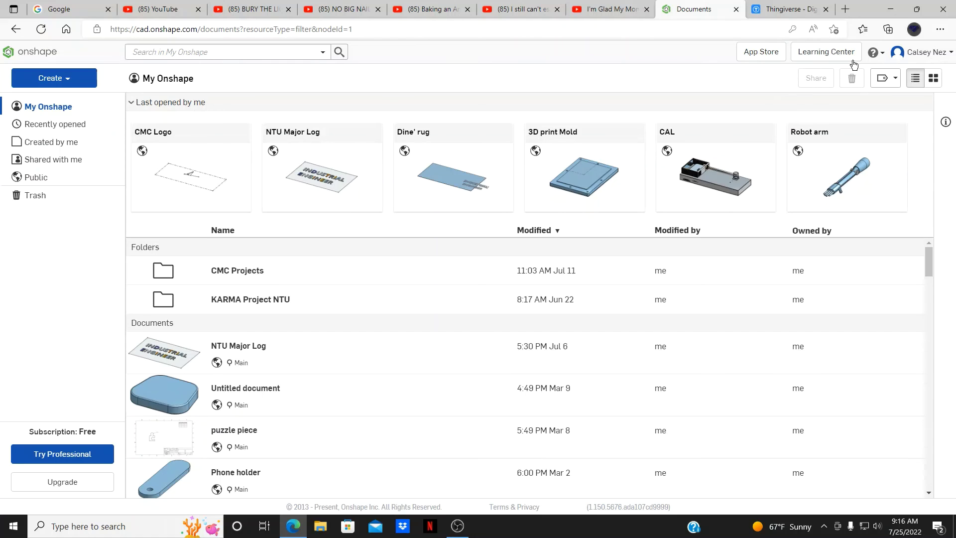
pyautogui.click(952, 53)
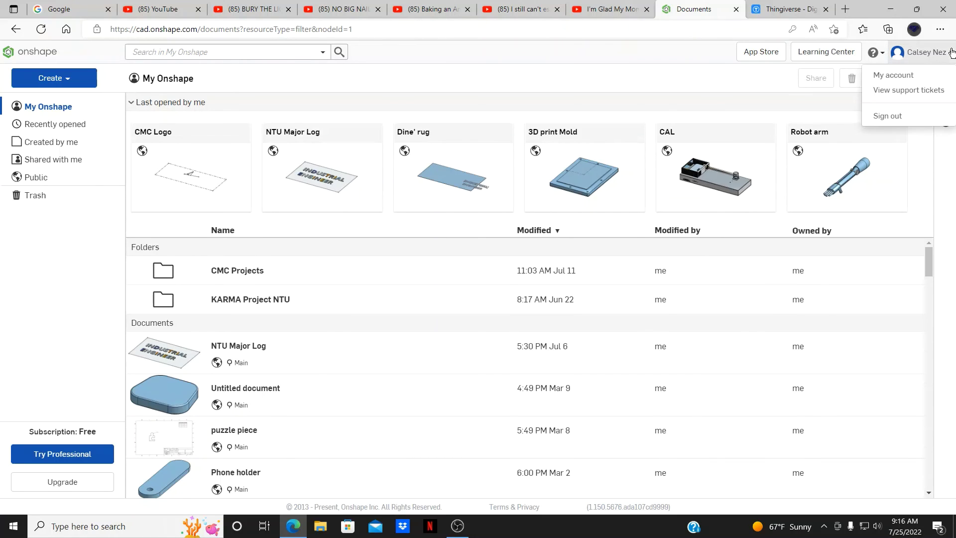
pyautogui.click(501, 84)
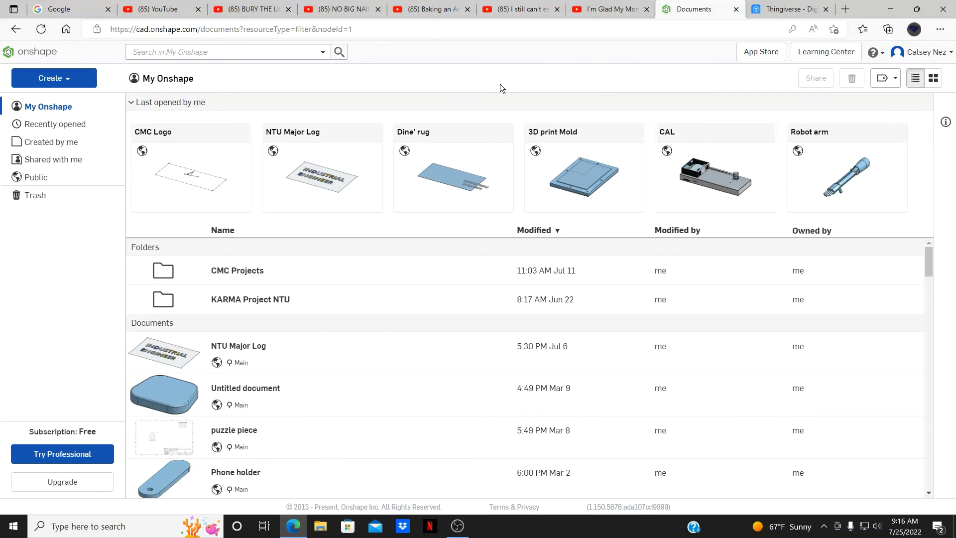